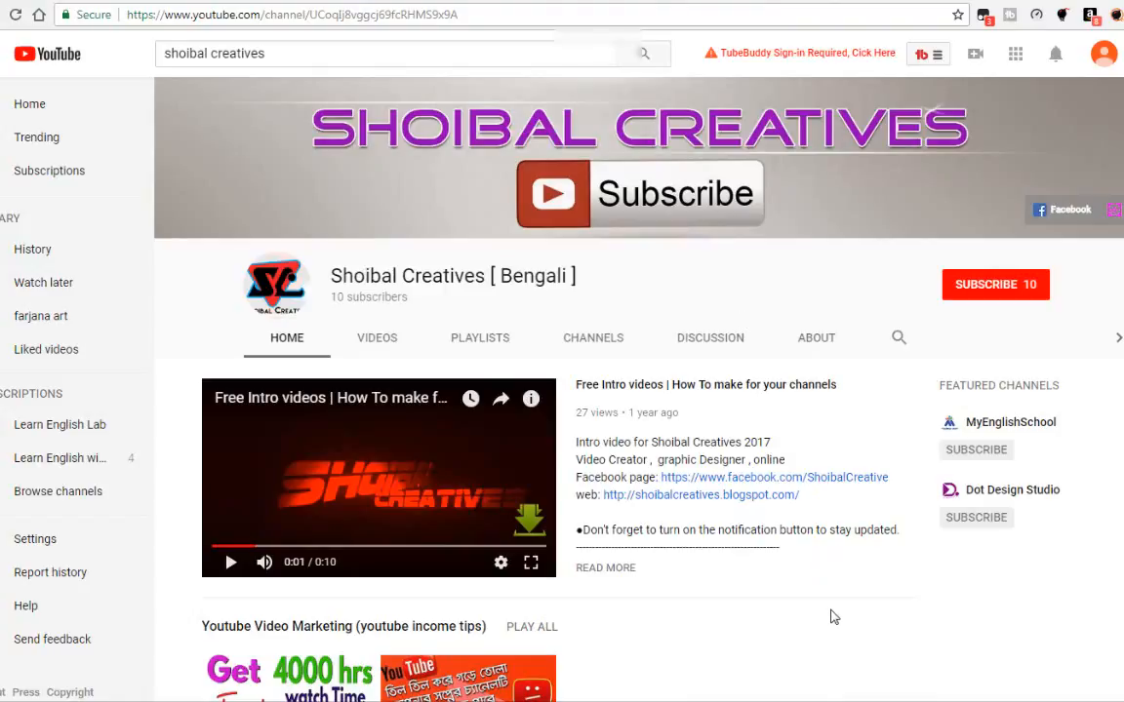
# Compare the Shoibal Creatives YouTube channel with its Facebook page, looking at the page's sections and its YouTube entry
pyautogui.click(251, 1)
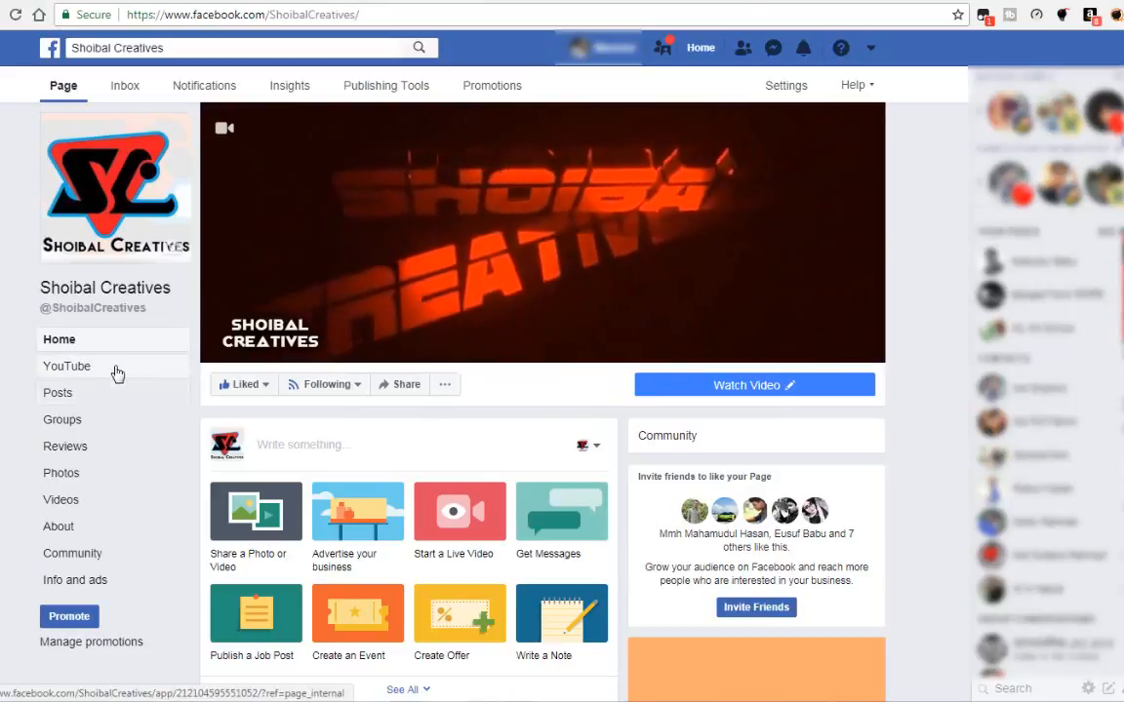
pyautogui.scroll(-3, 160, 392)
pyautogui.scroll(-1, 557, 546)
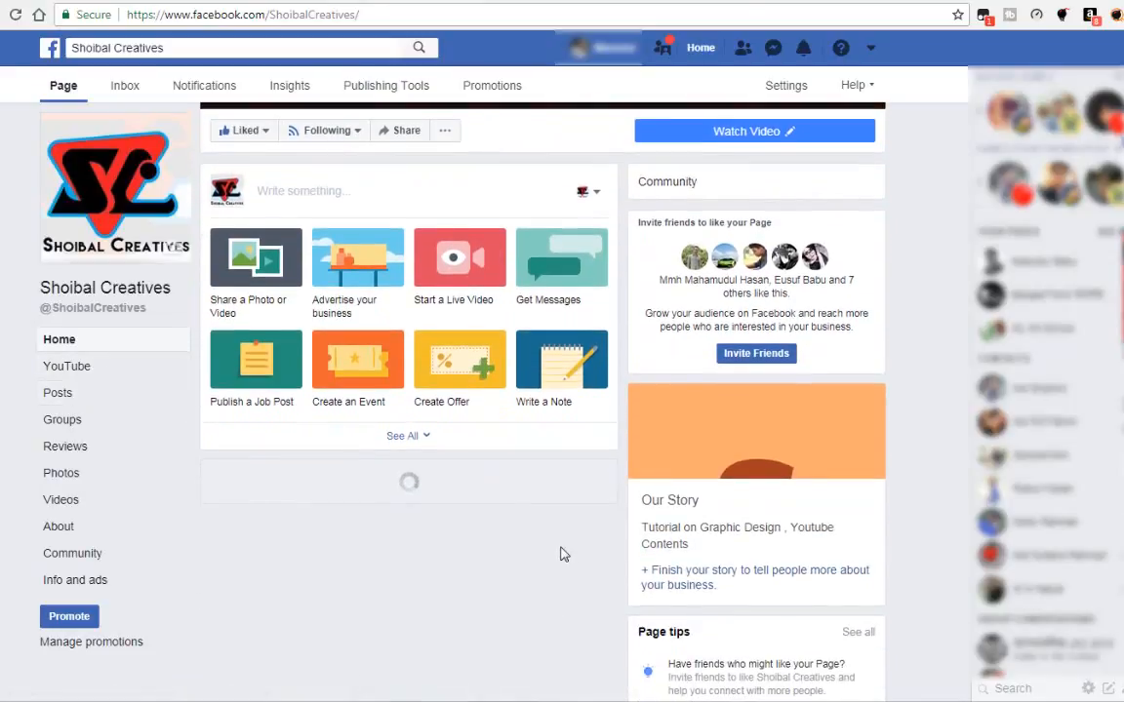
pyautogui.scroll(-1, 571, 554)
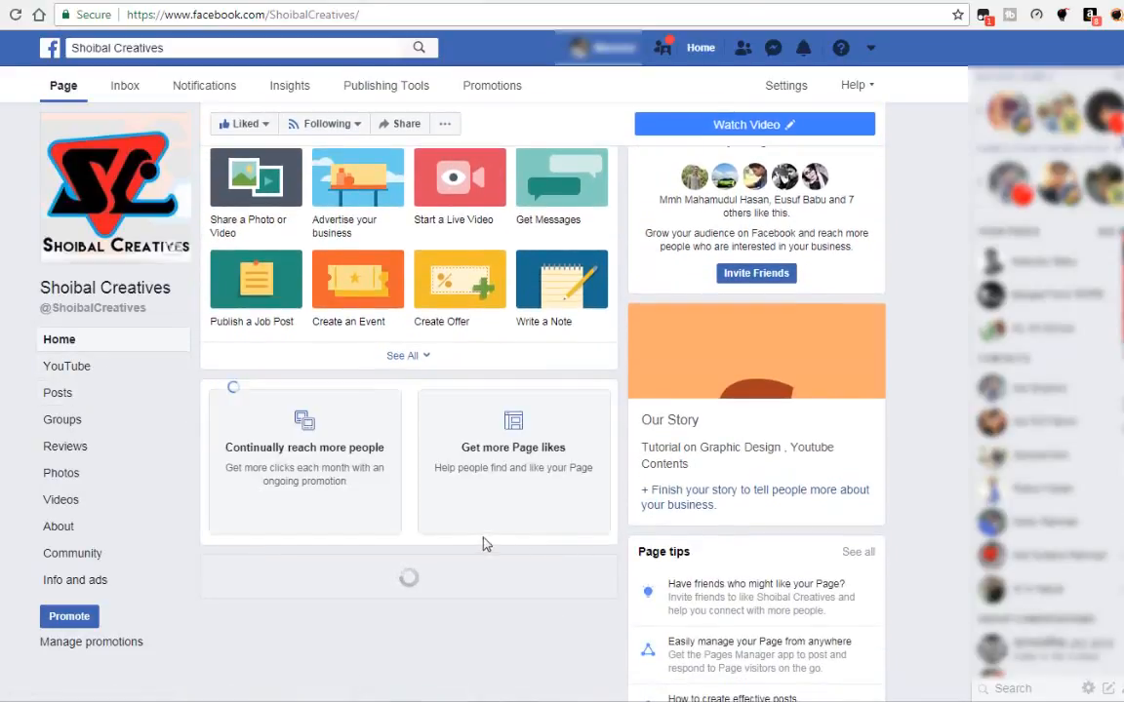
pyautogui.click(113, 3)
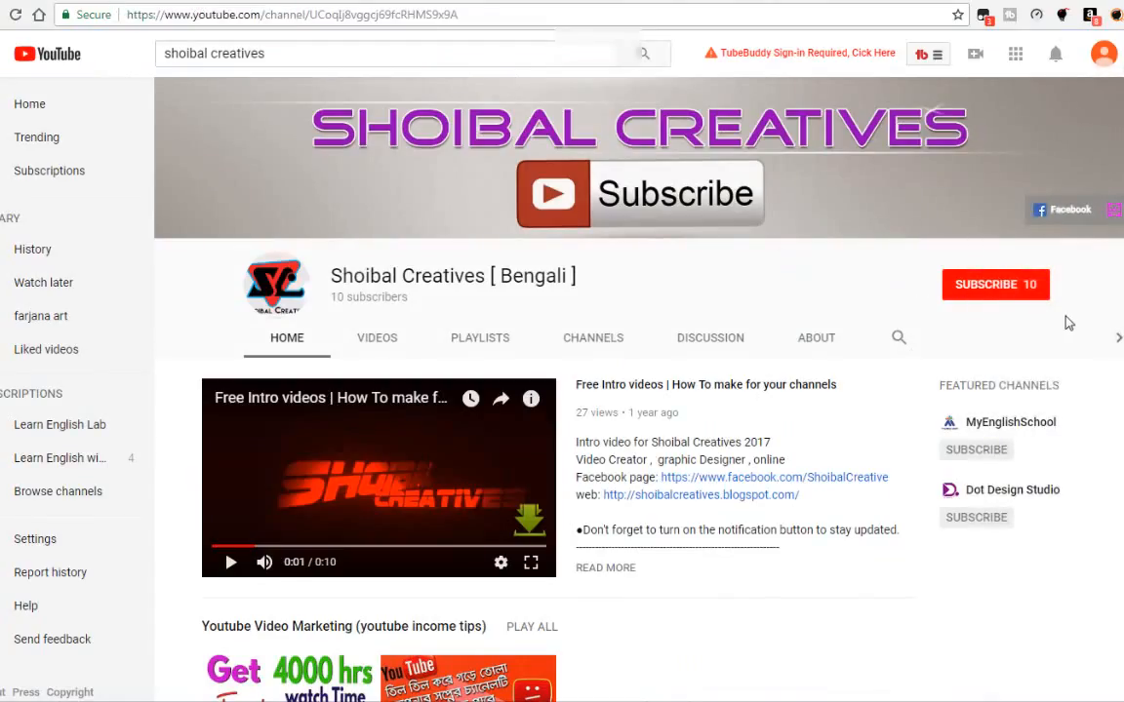
pyautogui.click(39, 2)
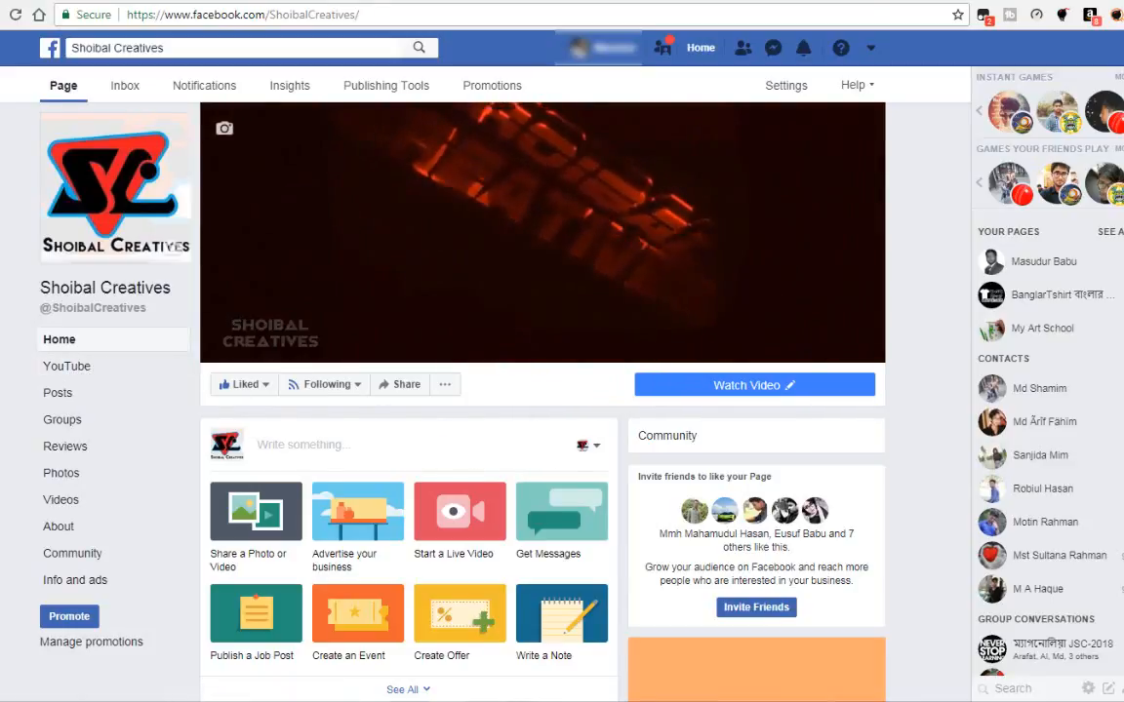
# Open the My Creative School YouTube channel's home page through Creator Studio, and view the Facebook page of the same name
pyautogui.click(400, 1)
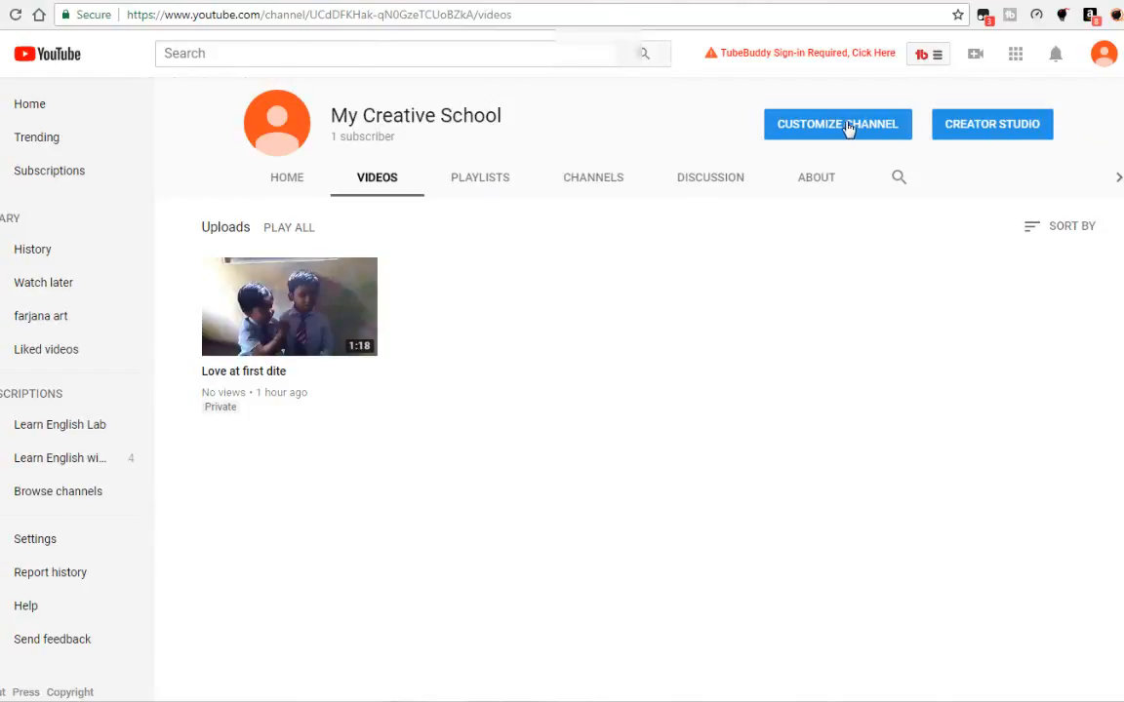
pyautogui.click(1024, 139)
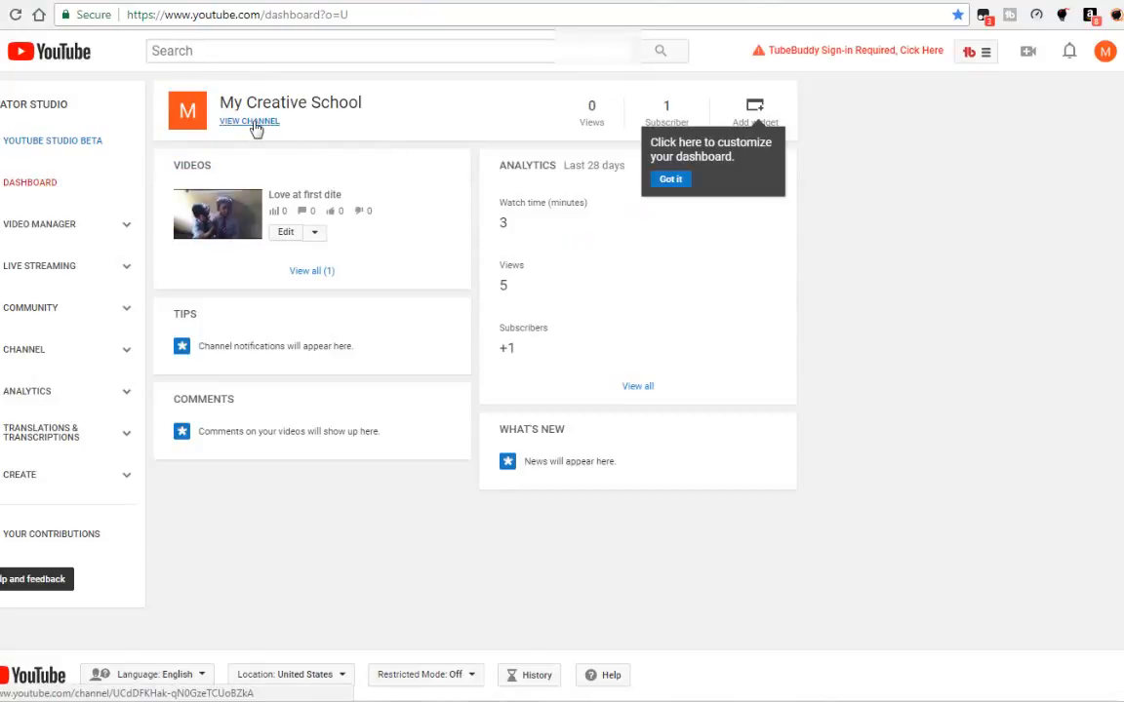
pyautogui.click(256, 123)
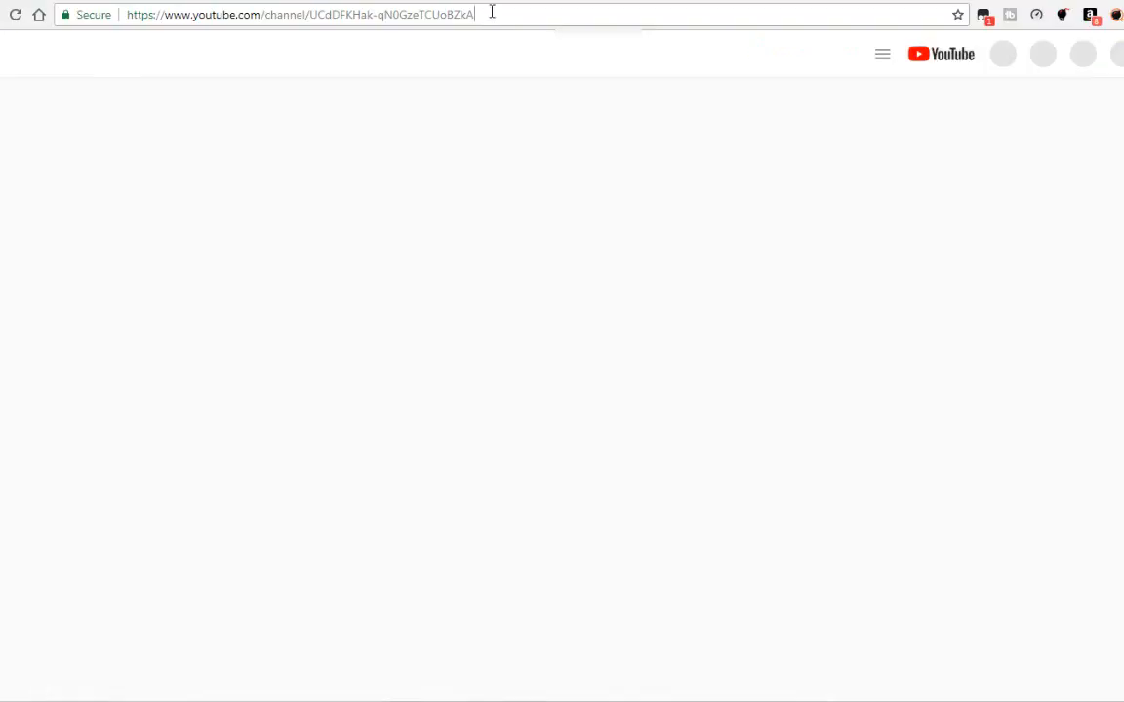
pyautogui.moveTo(488, 13); pyautogui.dragTo(119, 14)
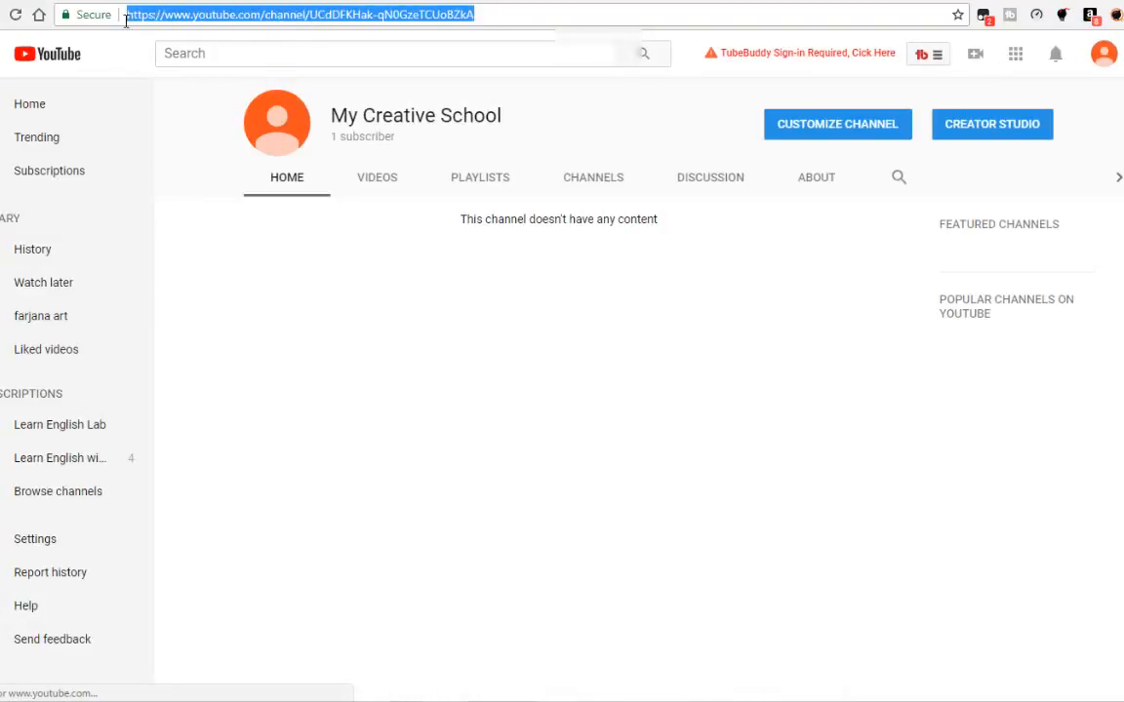
pyautogui.click(552, 1)
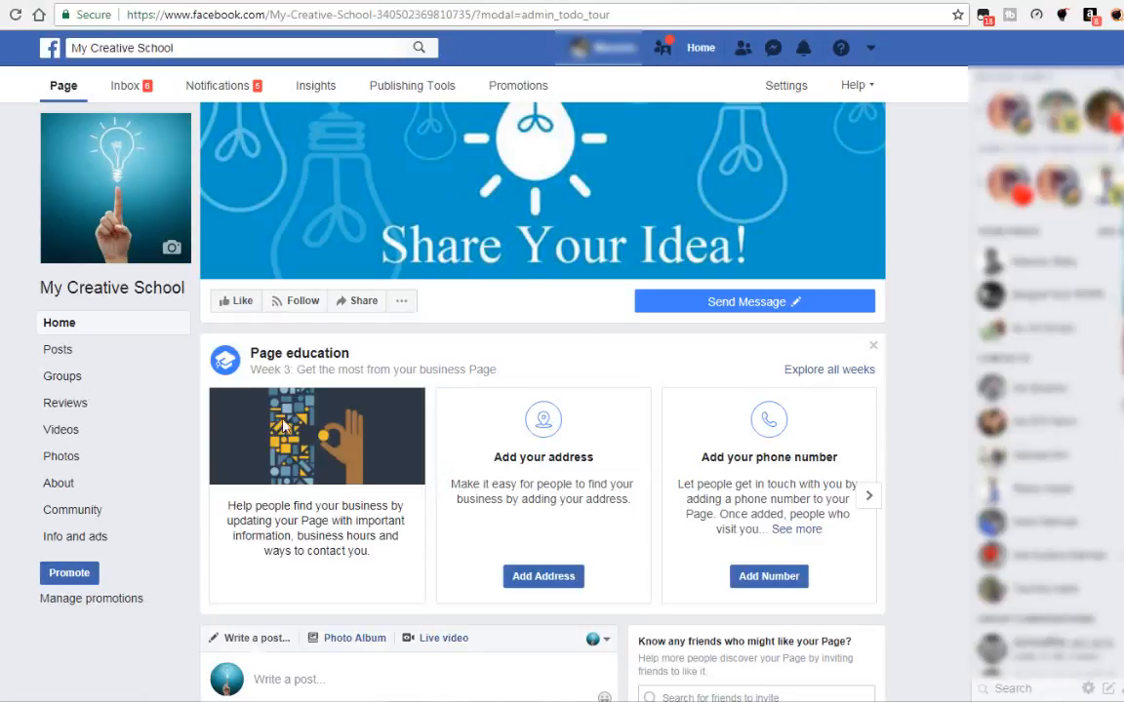
pyautogui.scroll(-5, 518, 404)
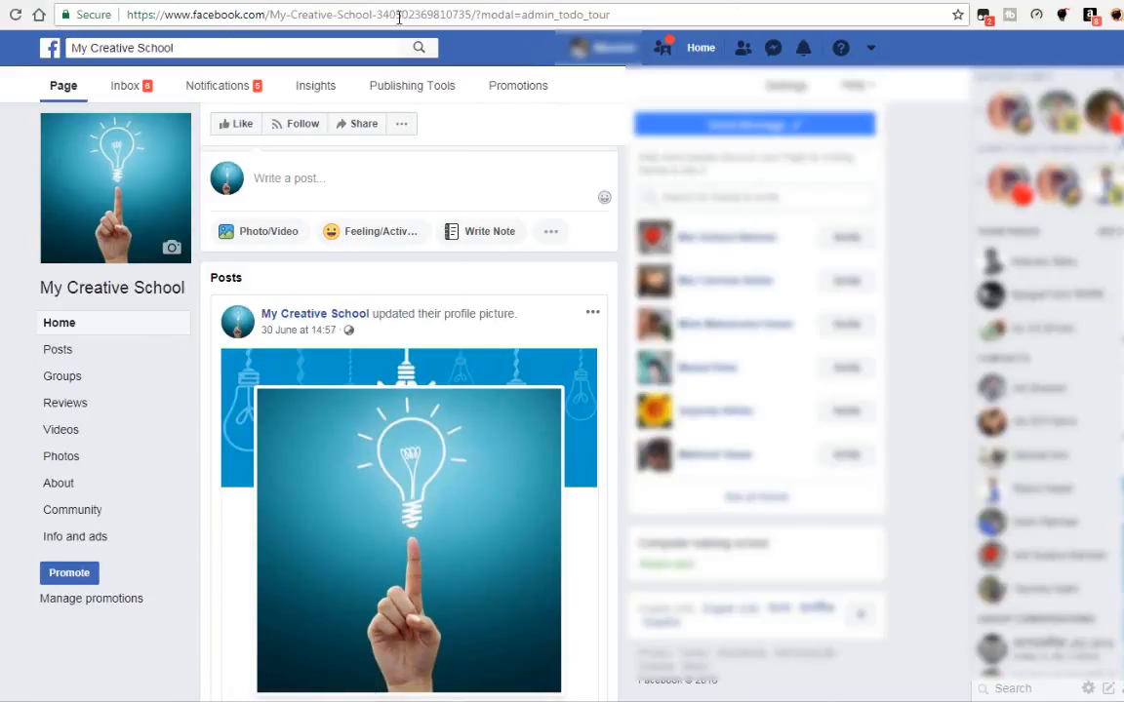
# Open the Youtube Tab app page at facebook.com/youtubetabapp and start using the app
pyautogui.click(696, 0)
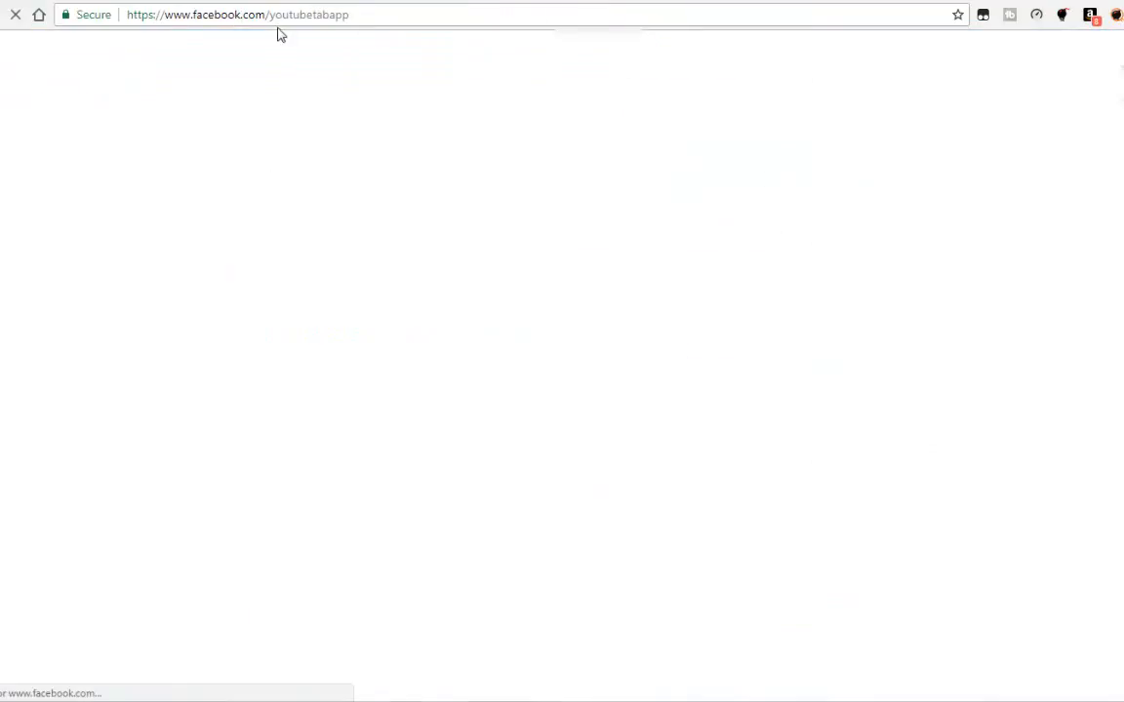
pyautogui.moveTo(349, 15); pyautogui.dragTo(123, 15)
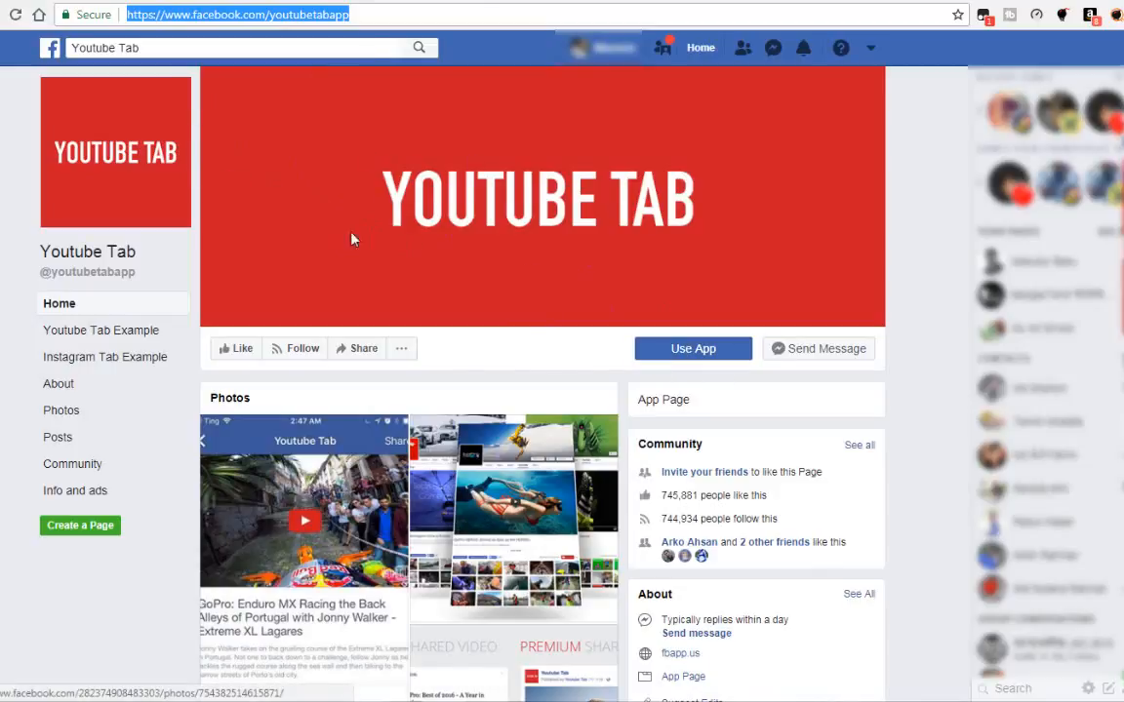
pyautogui.click(359, 12)
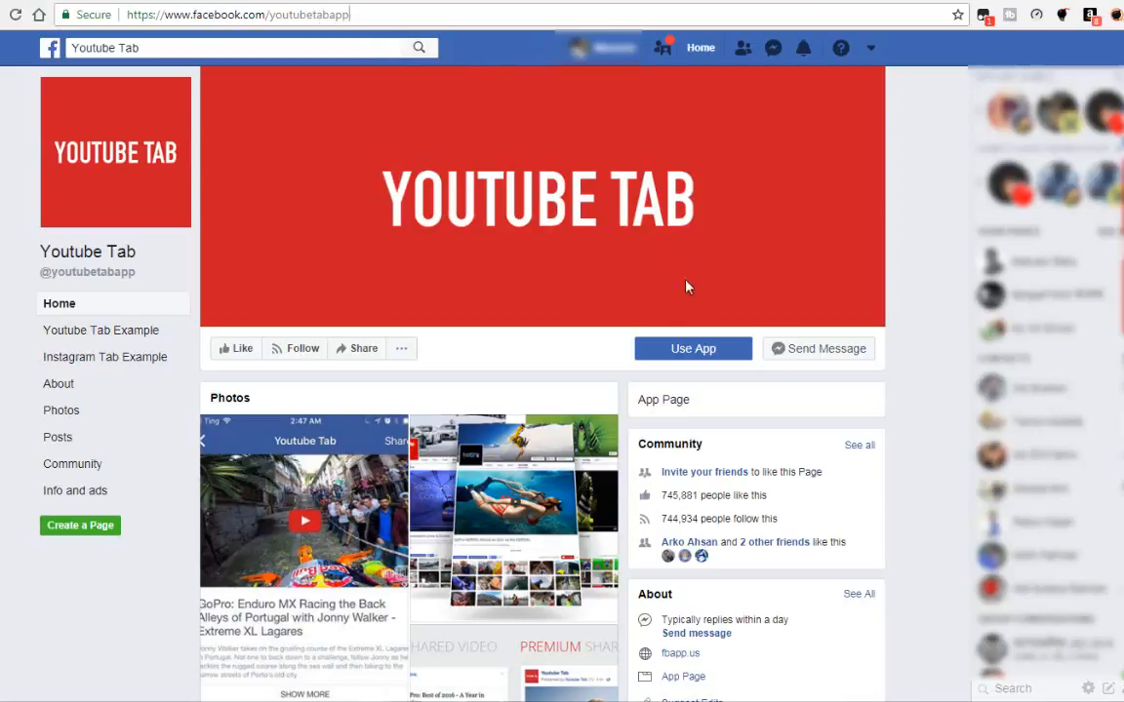
pyautogui.click(679, 357)
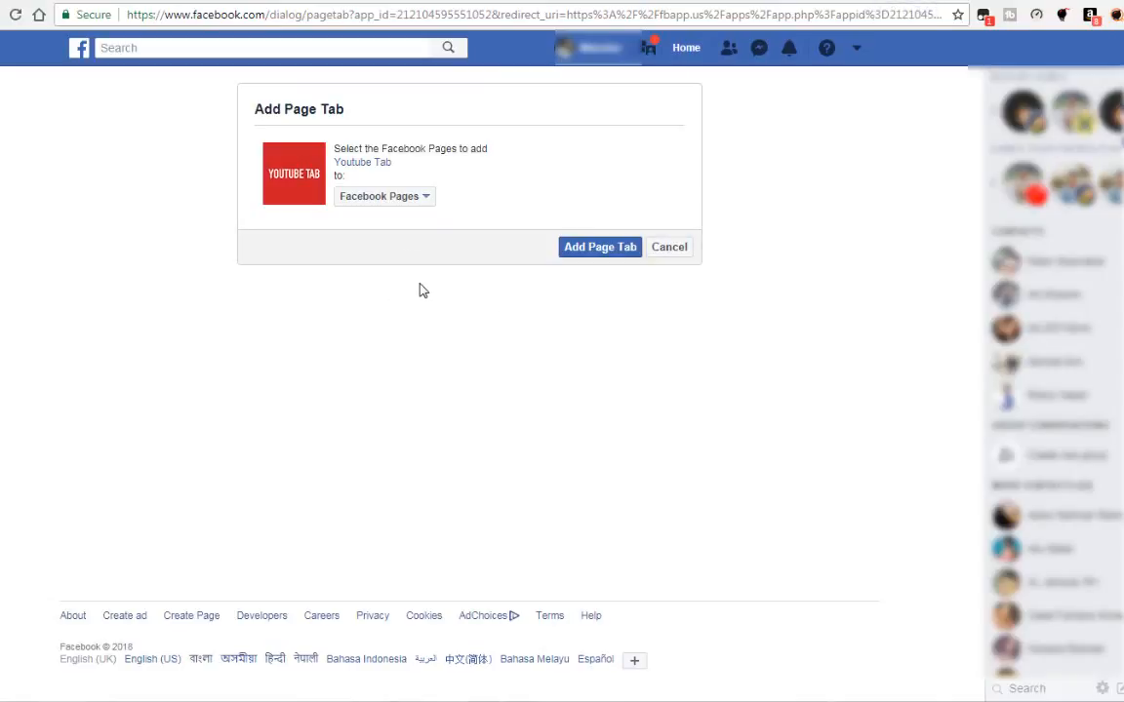
# Add the Youtube Tab page tab to the My Creative School Facebook page and open the page's YouTube section
pyautogui.click(428, 201)
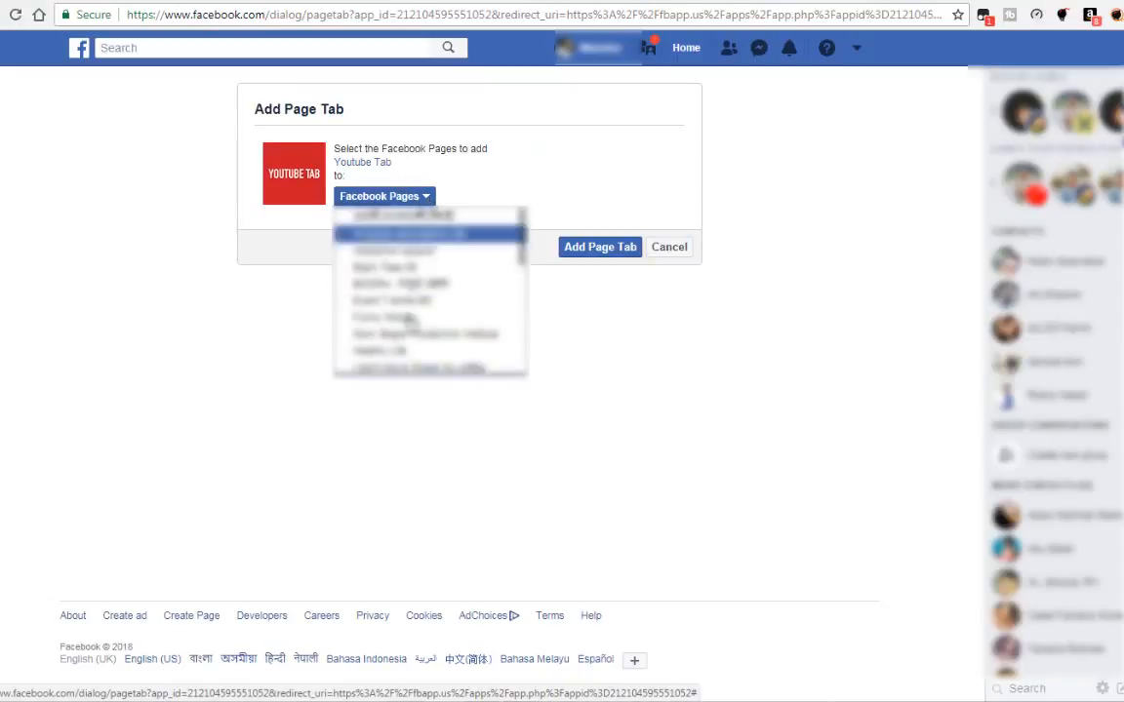
pyautogui.scroll(-1, 399, 332)
pyautogui.scroll(-3, 398, 363)
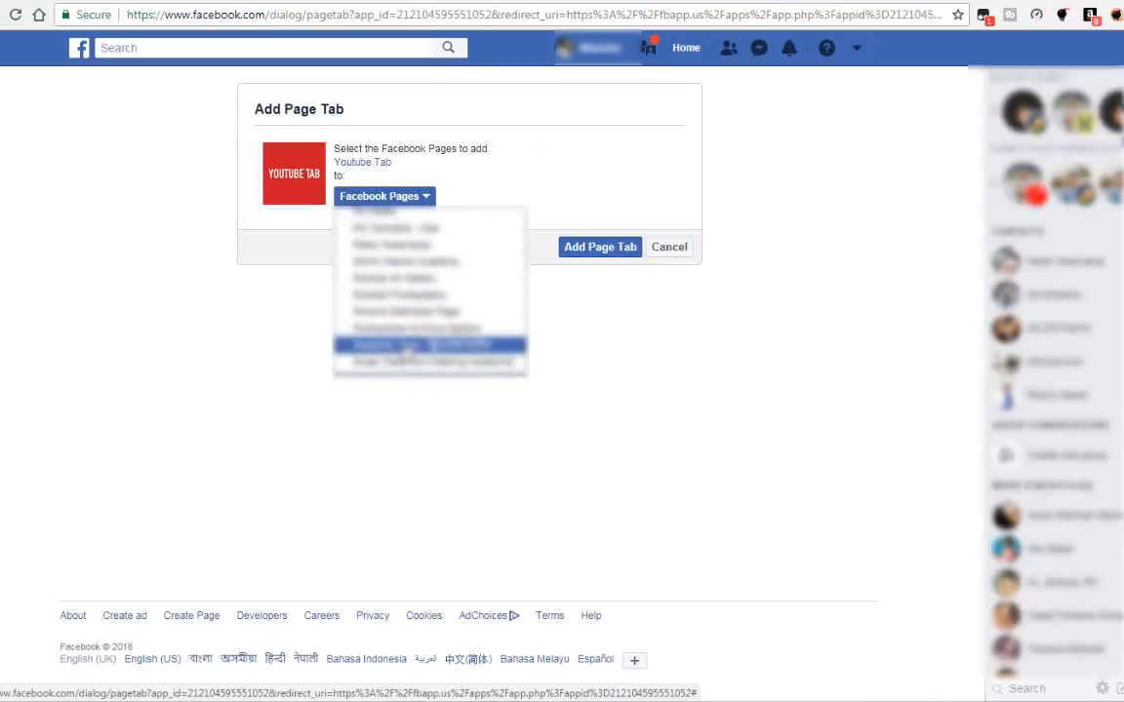
pyautogui.scroll(5, 449, 315)
pyautogui.scroll(-3, 449, 315)
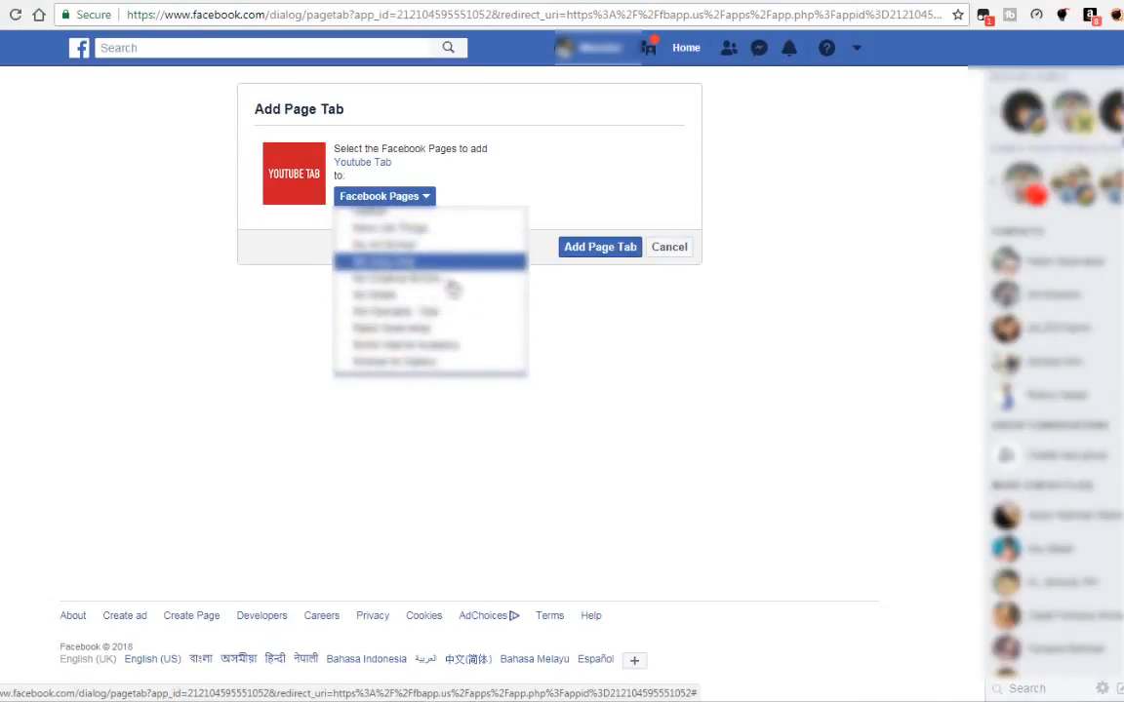
pyautogui.scroll(-3, 475, 295)
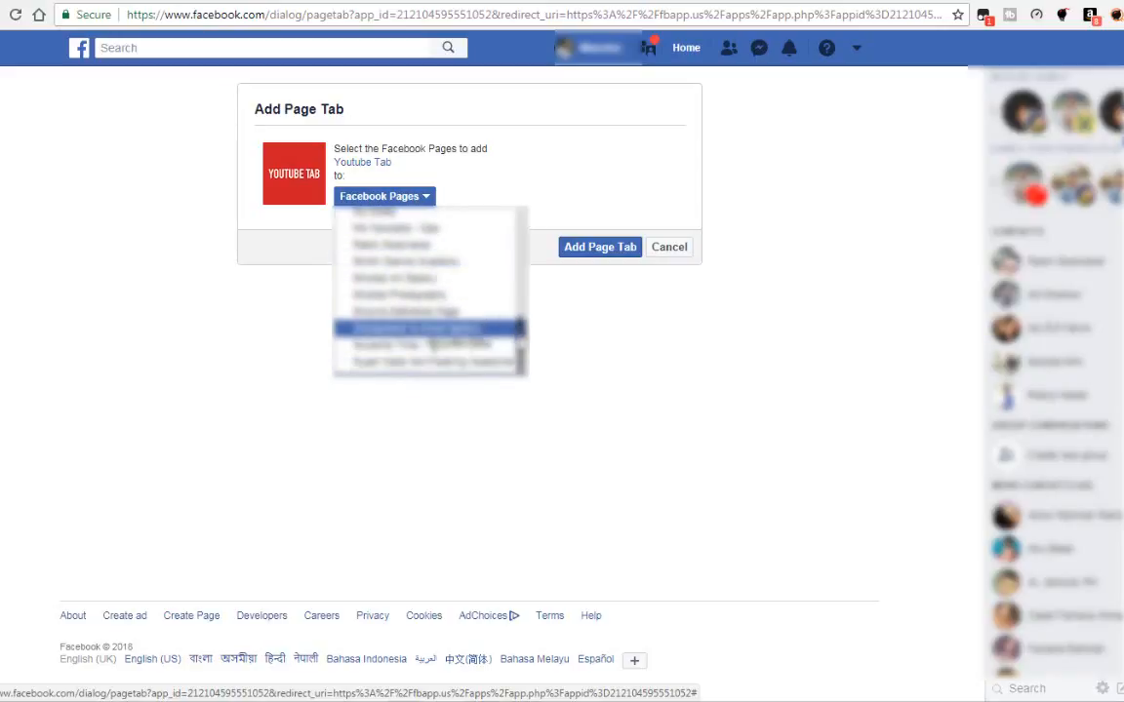
pyautogui.moveTo(519, 333)
pyautogui.mouseDown()
pyautogui.moveTo(520, 316)
pyautogui.moveTo(519, 328)
pyautogui.mouseUp()
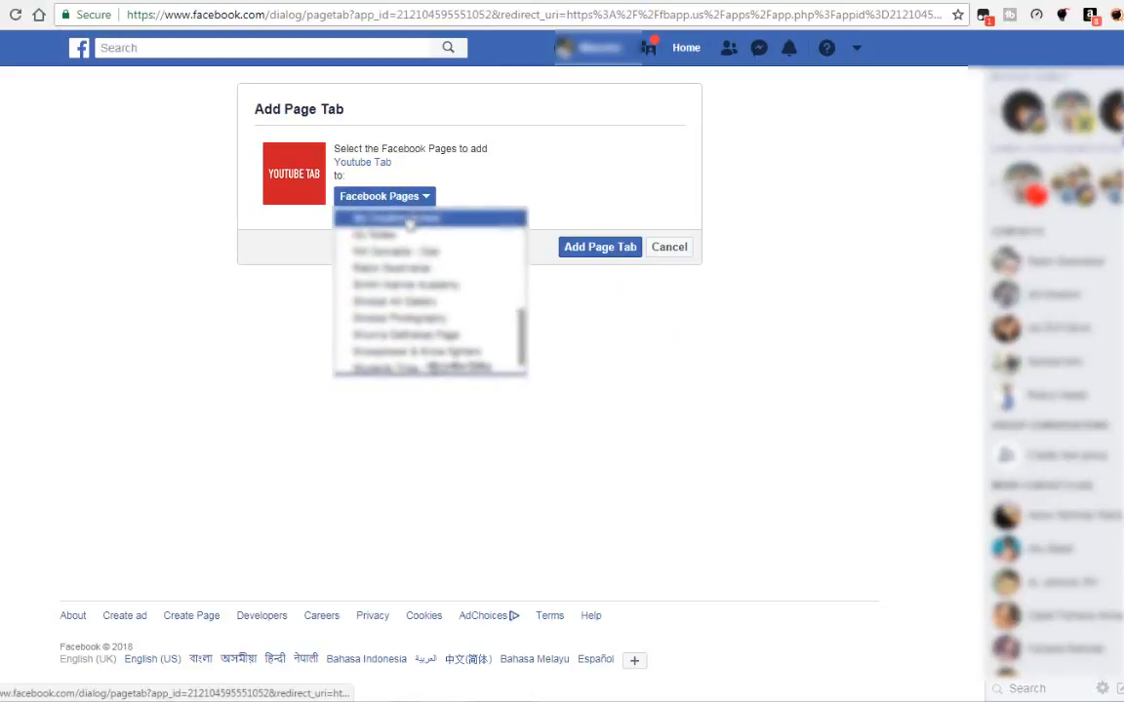
pyautogui.click(467, 224)
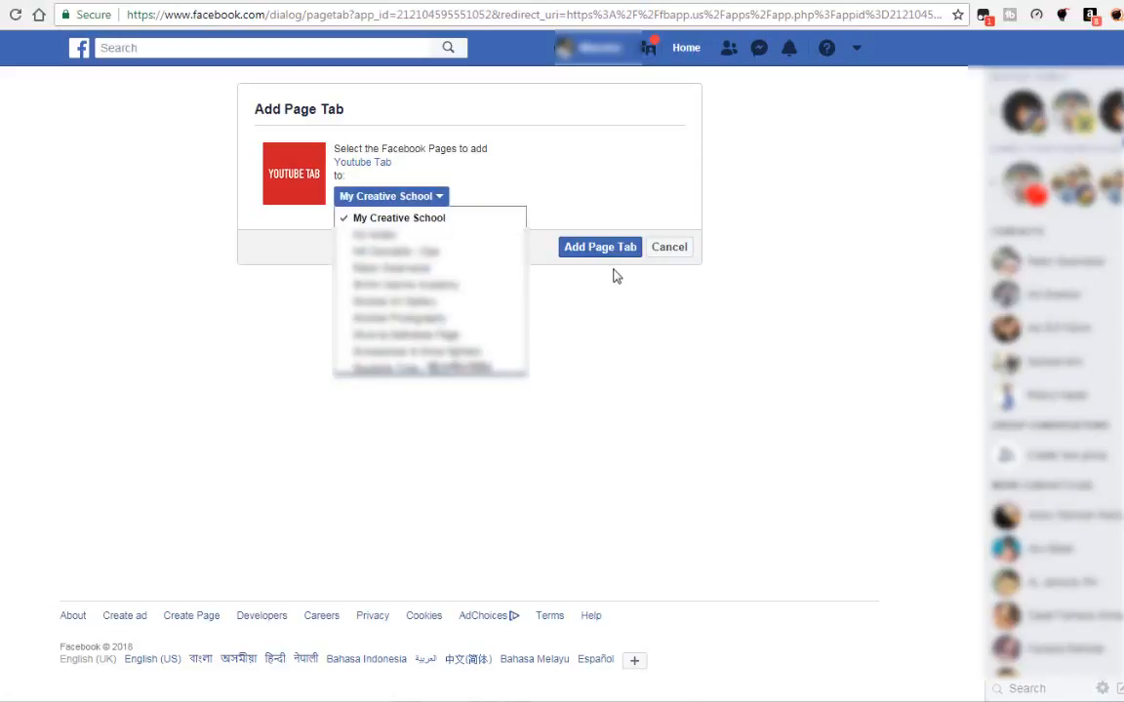
pyautogui.click(585, 256)
pyautogui.click(585, 256)
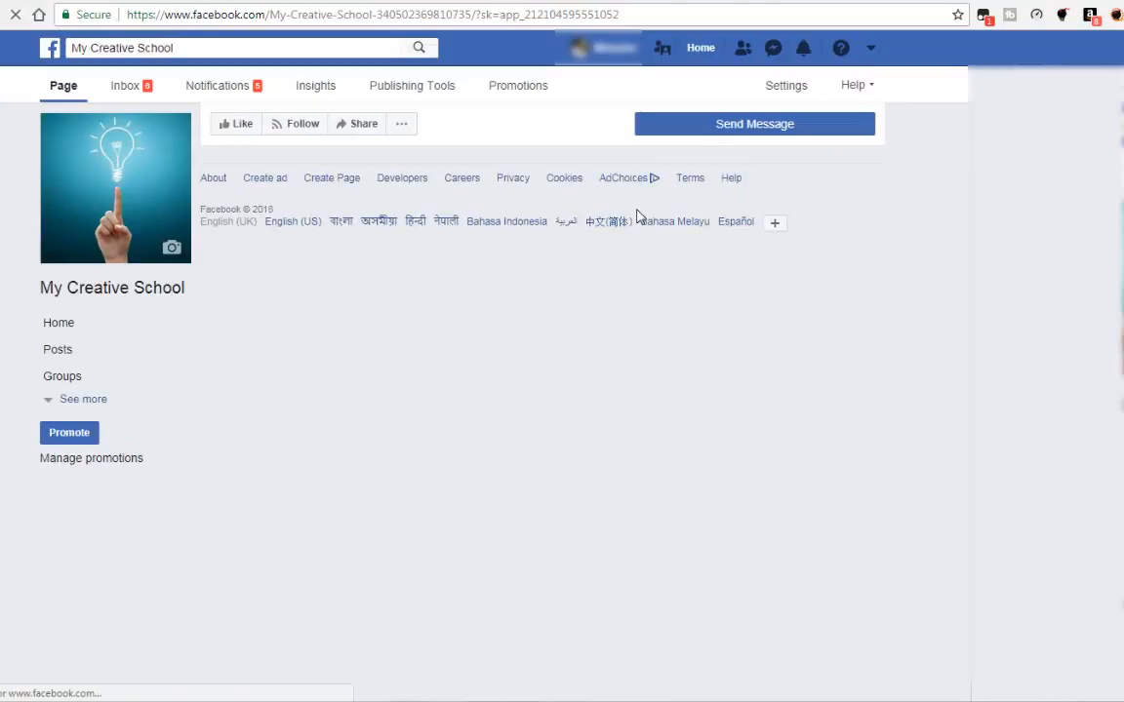
pyautogui.click(81, 400)
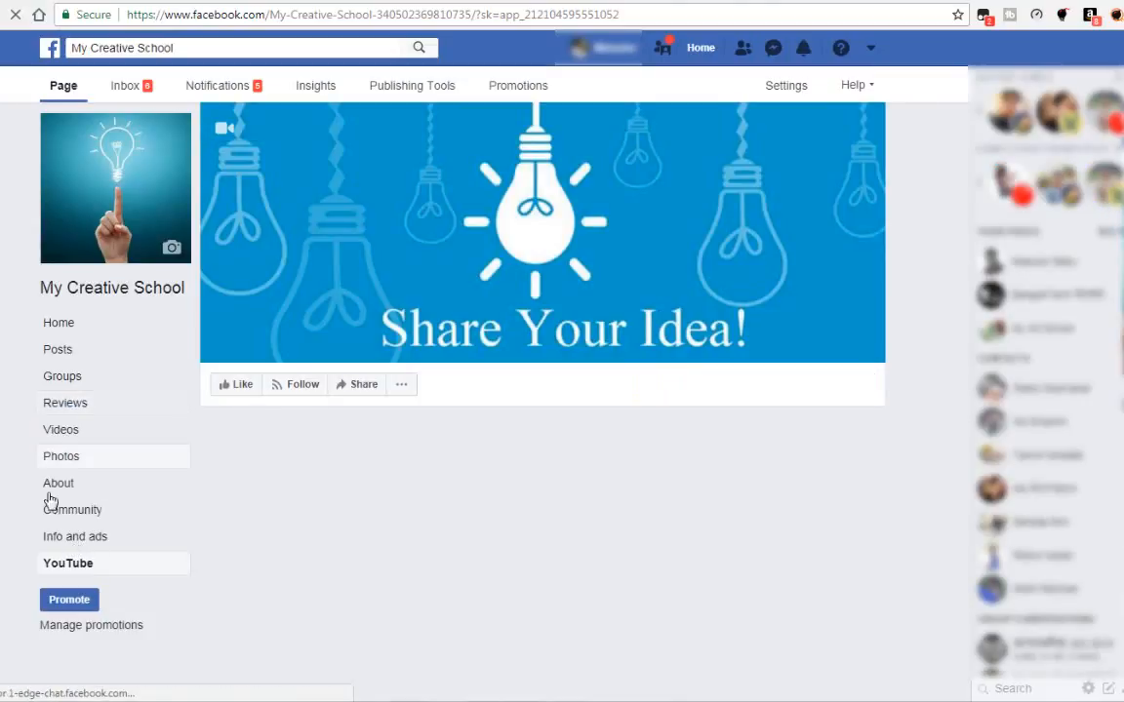
pyautogui.click(68, 566)
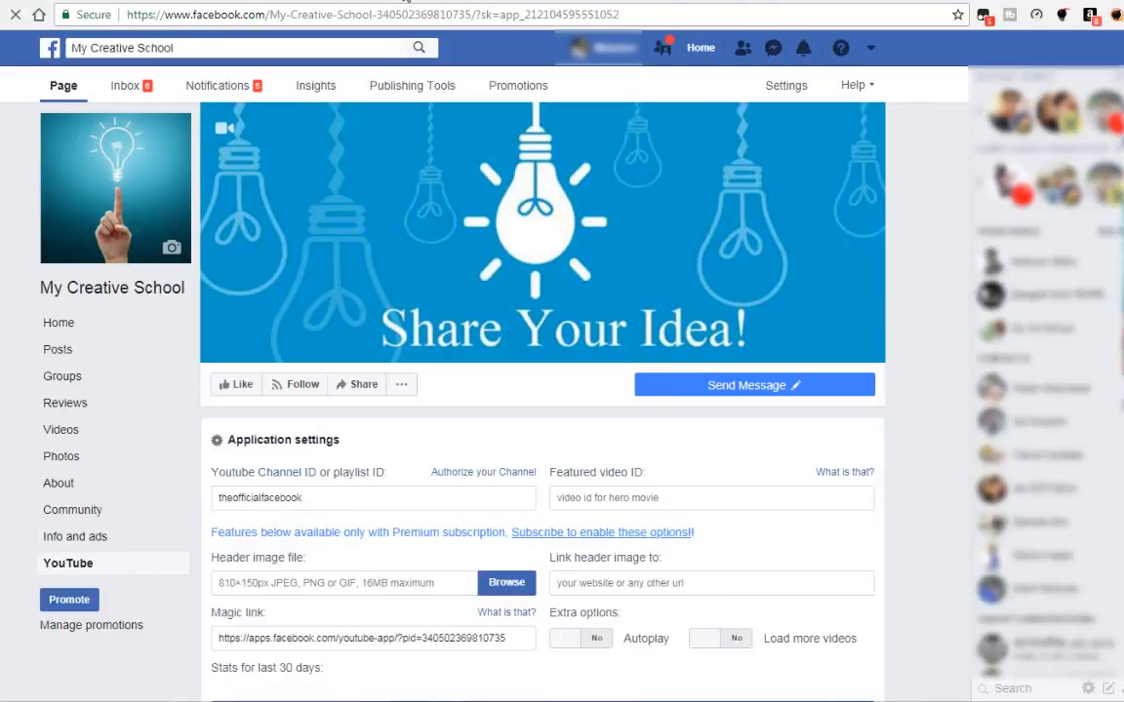
# Copy only the channel ID from the My Creative School YouTube channel's URL
pyautogui.click(431, 9)
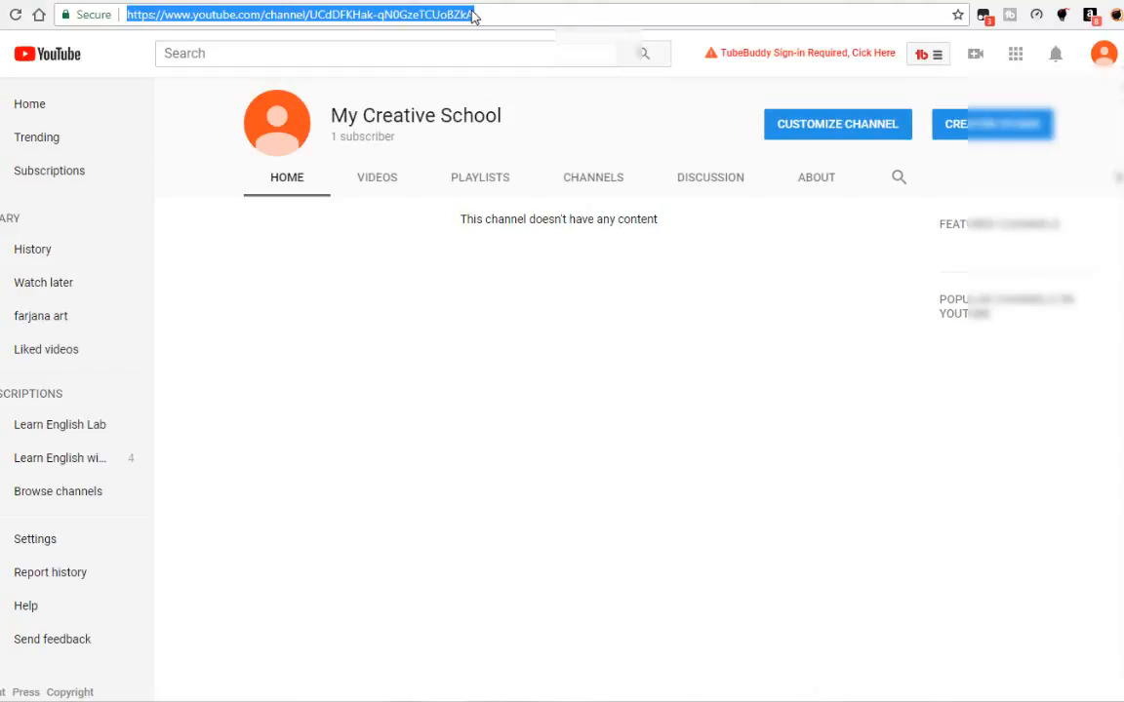
pyautogui.click(487, 15)
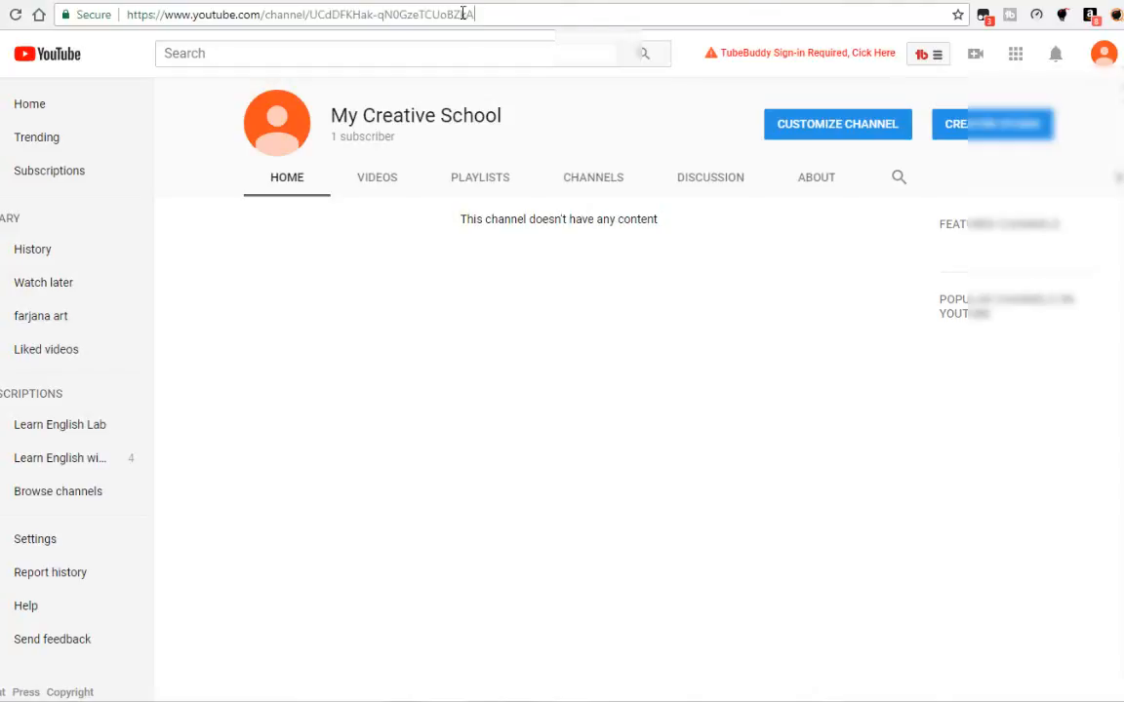
pyautogui.moveTo(463, 13); pyautogui.dragTo(123, 15)
pyautogui.click(868, 1)
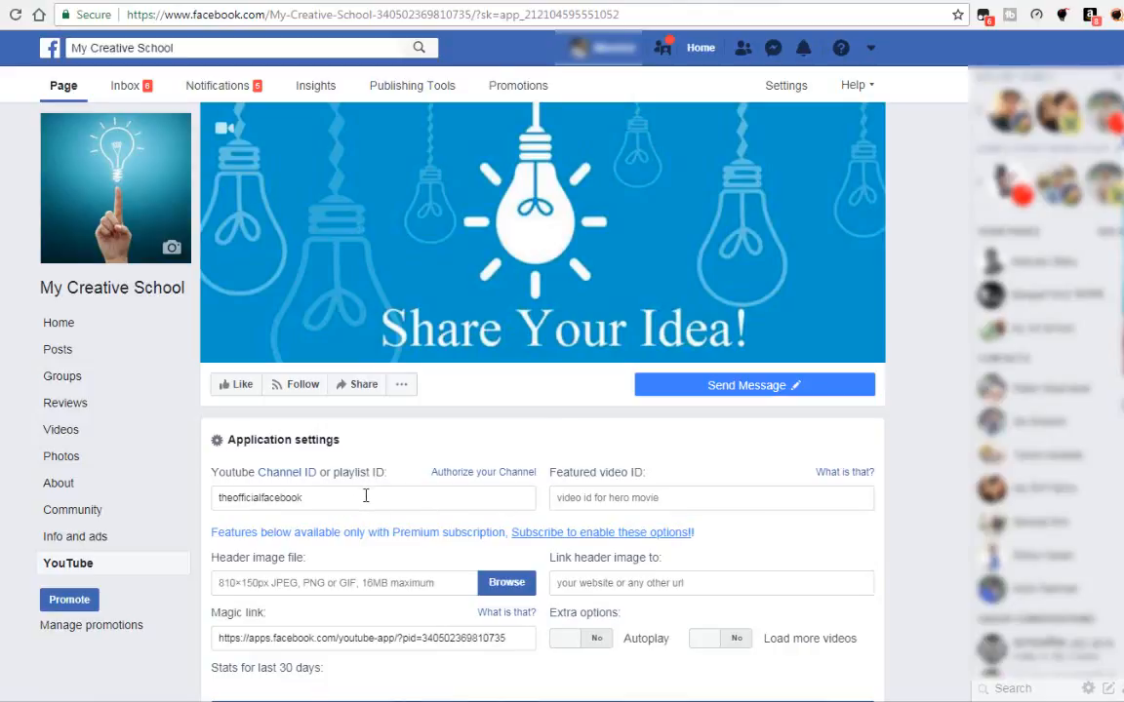
pyautogui.click(310, 2)
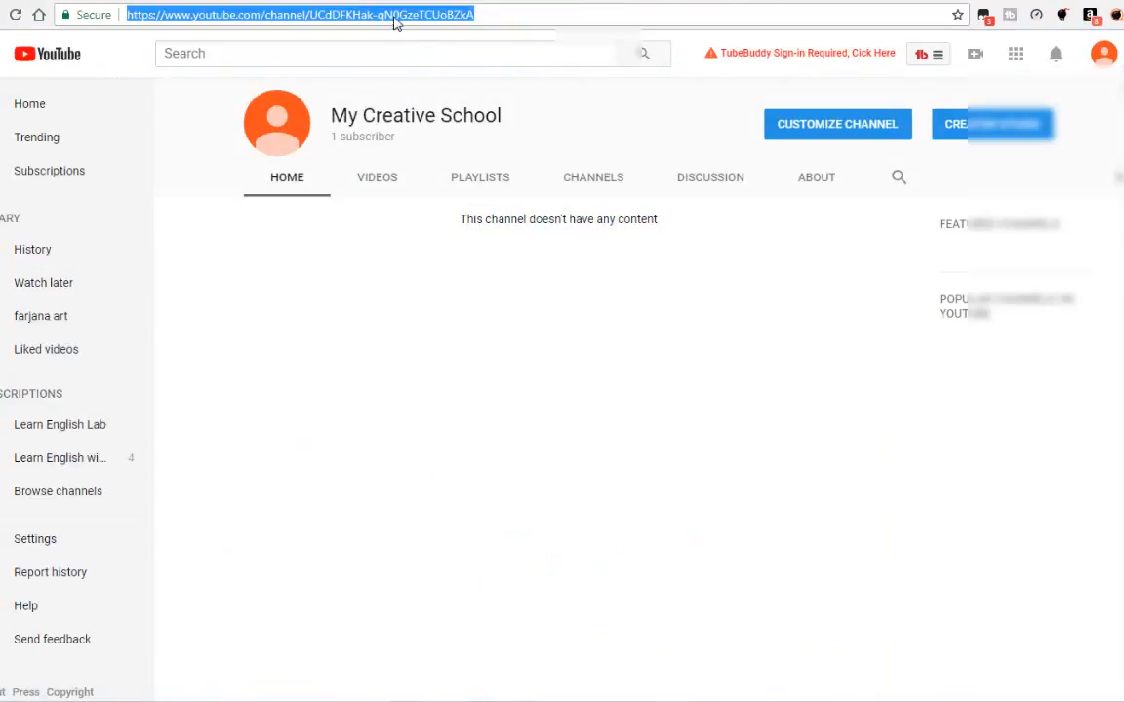
pyautogui.moveTo(478, 13); pyautogui.dragTo(318, 11)
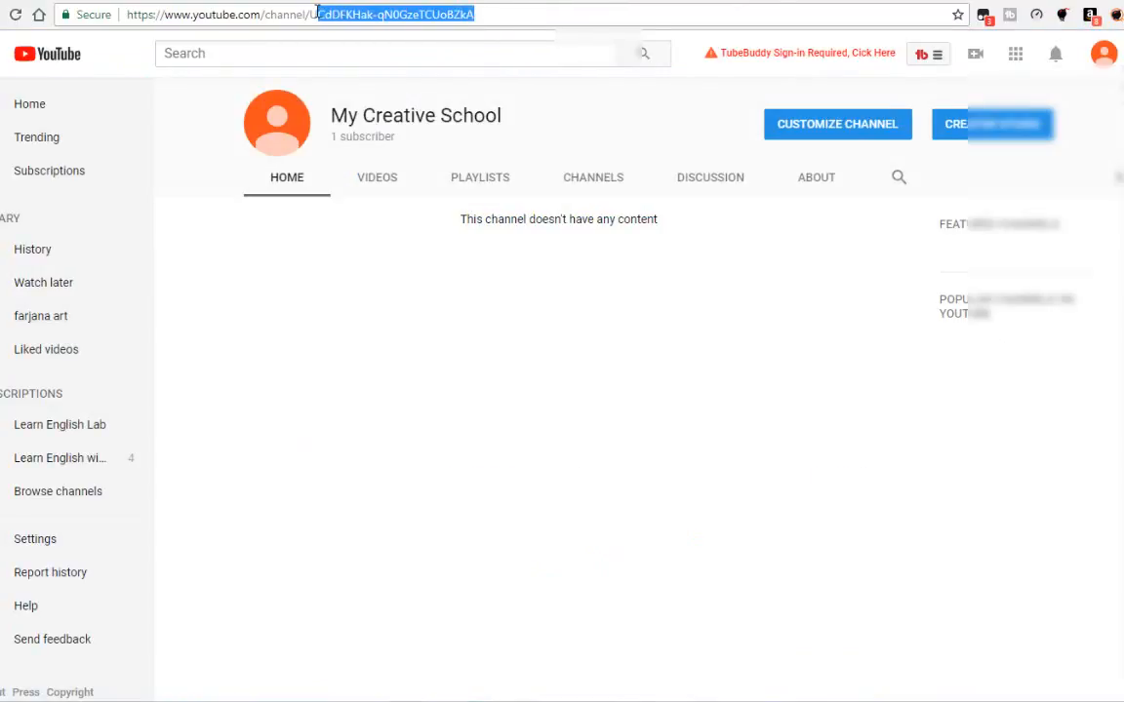
pyautogui.rightClick(316, 18)
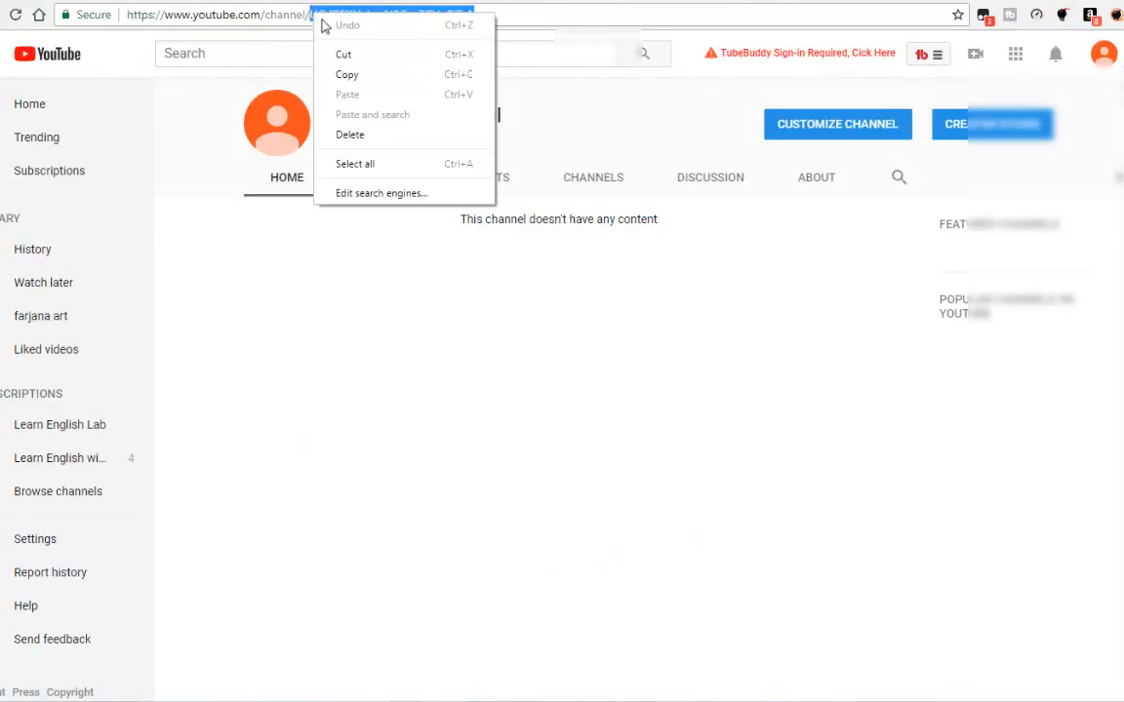
pyautogui.click(343, 74)
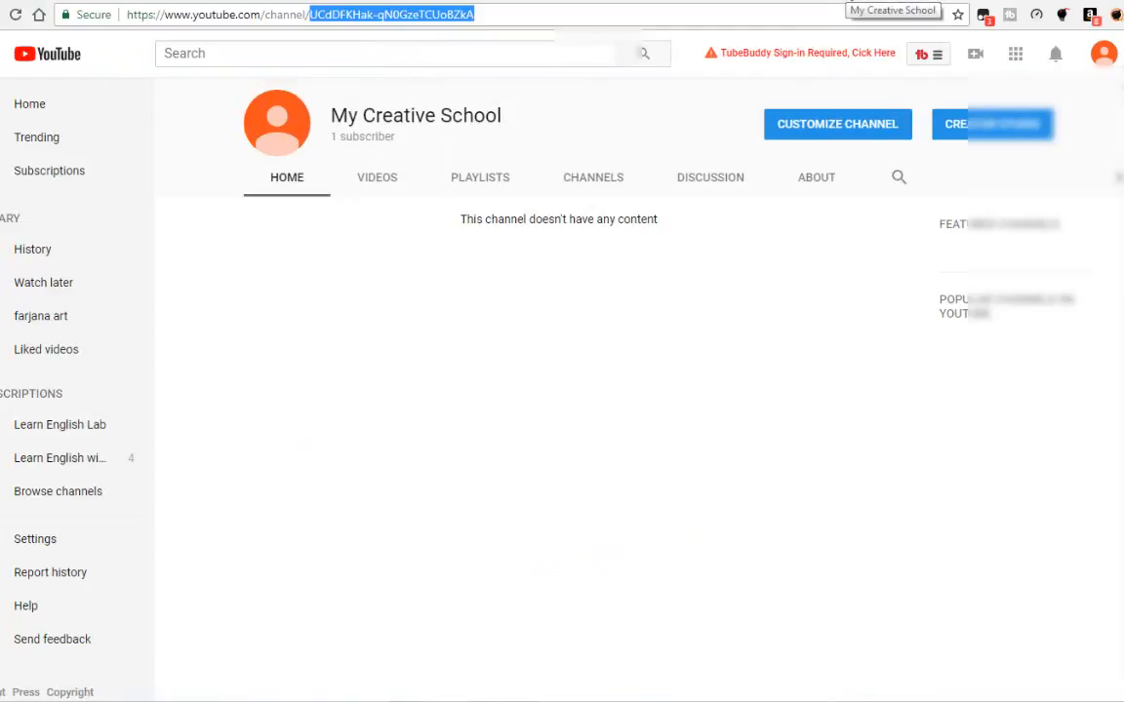
# Replace theofficialfacebook in the Facebook page's YouTube application settings with the copied channel ID and save the settings
pyautogui.click(850, 2)
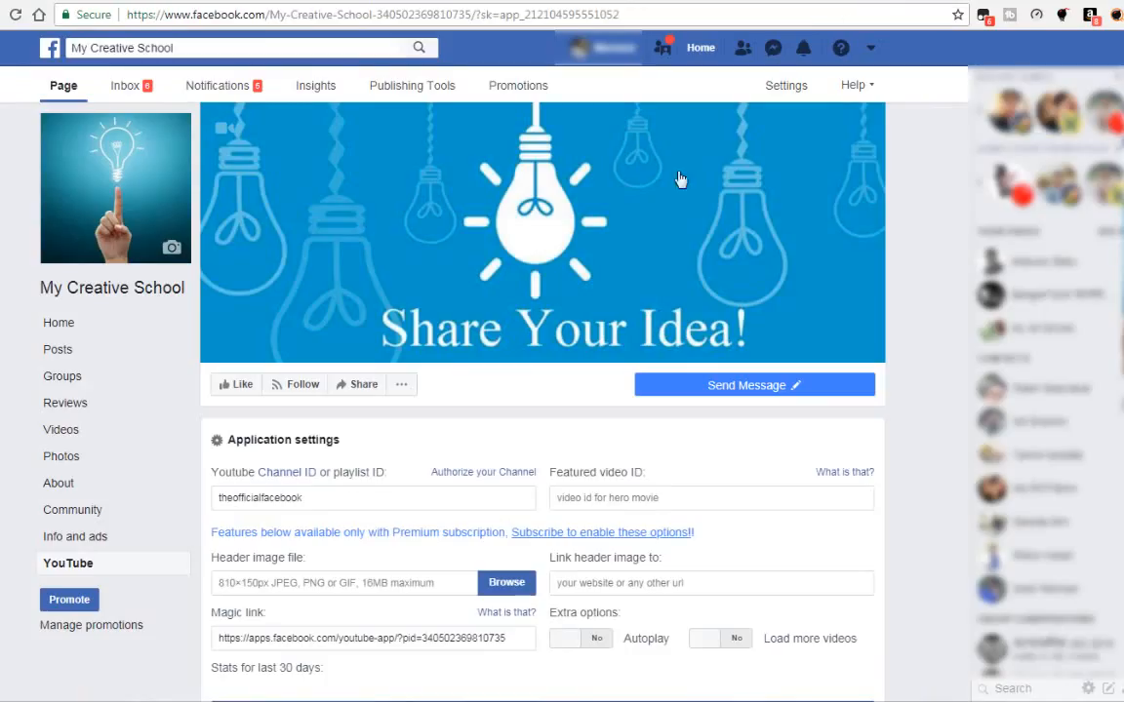
pyautogui.doubleClick(253, 499)
pyautogui.rightClick(245, 496)
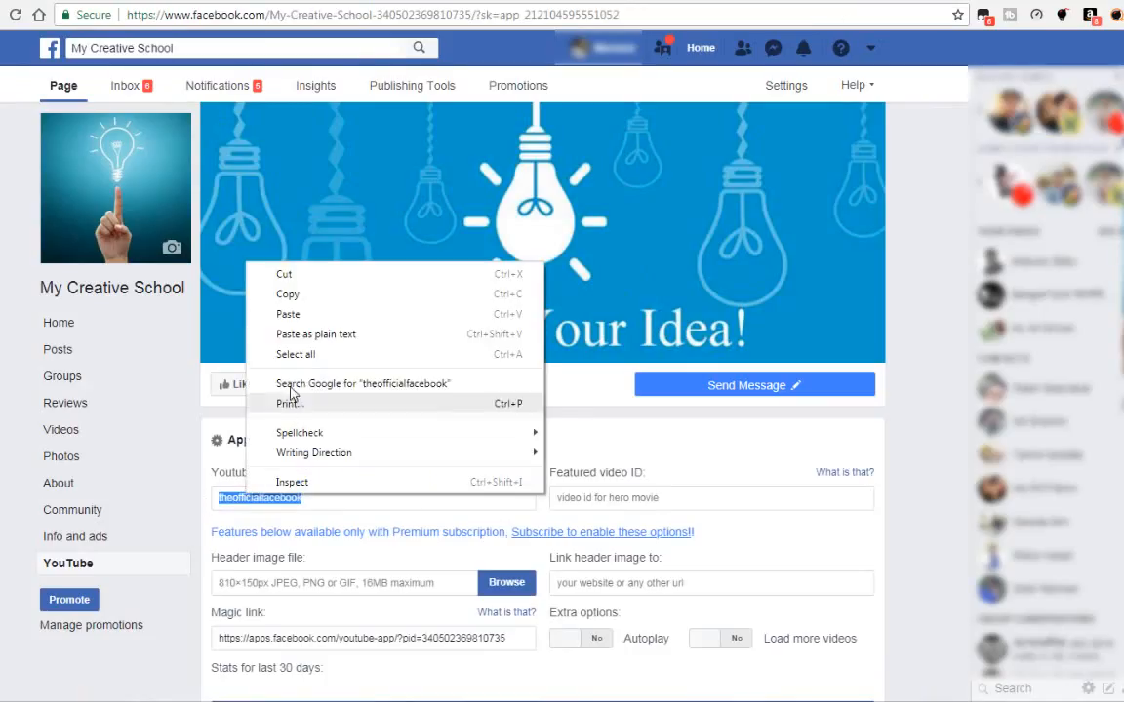
pyautogui.click(291, 314)
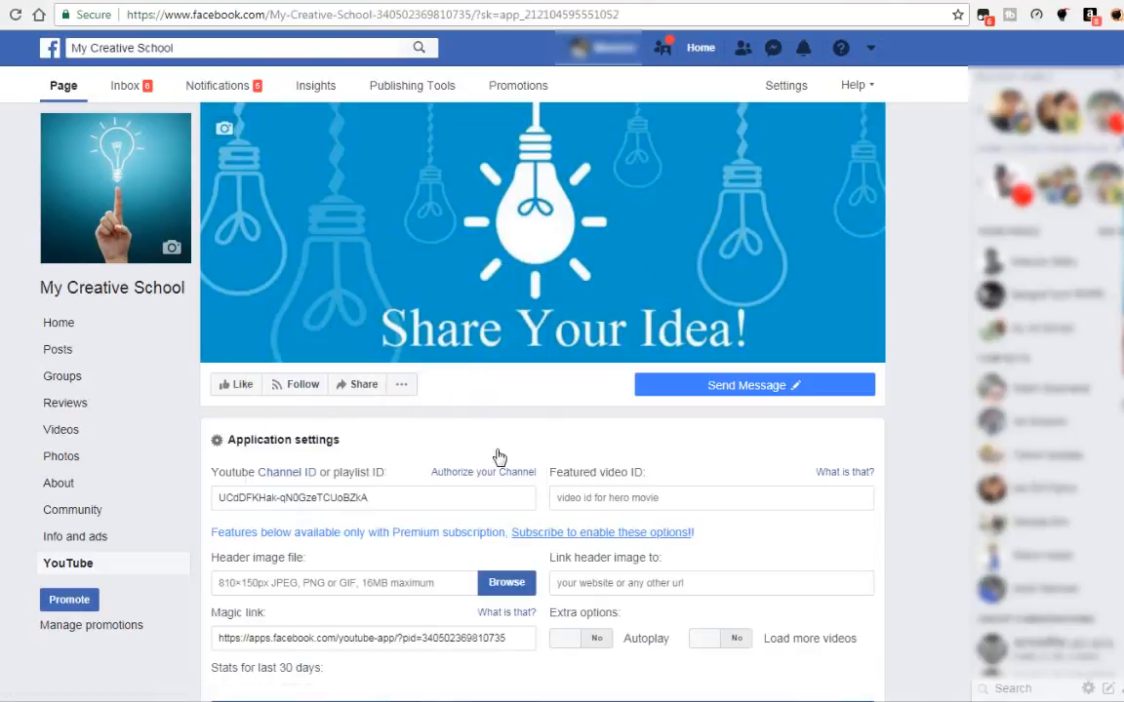
pyautogui.scroll(-3, 532, 419)
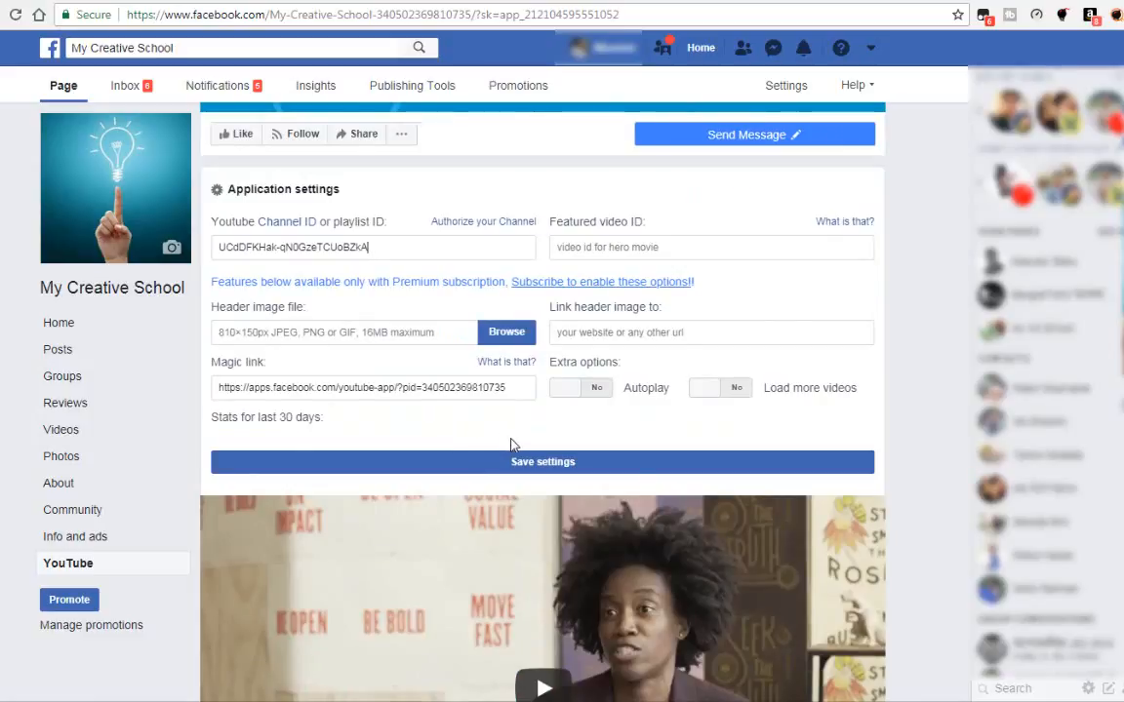
pyautogui.click(512, 453)
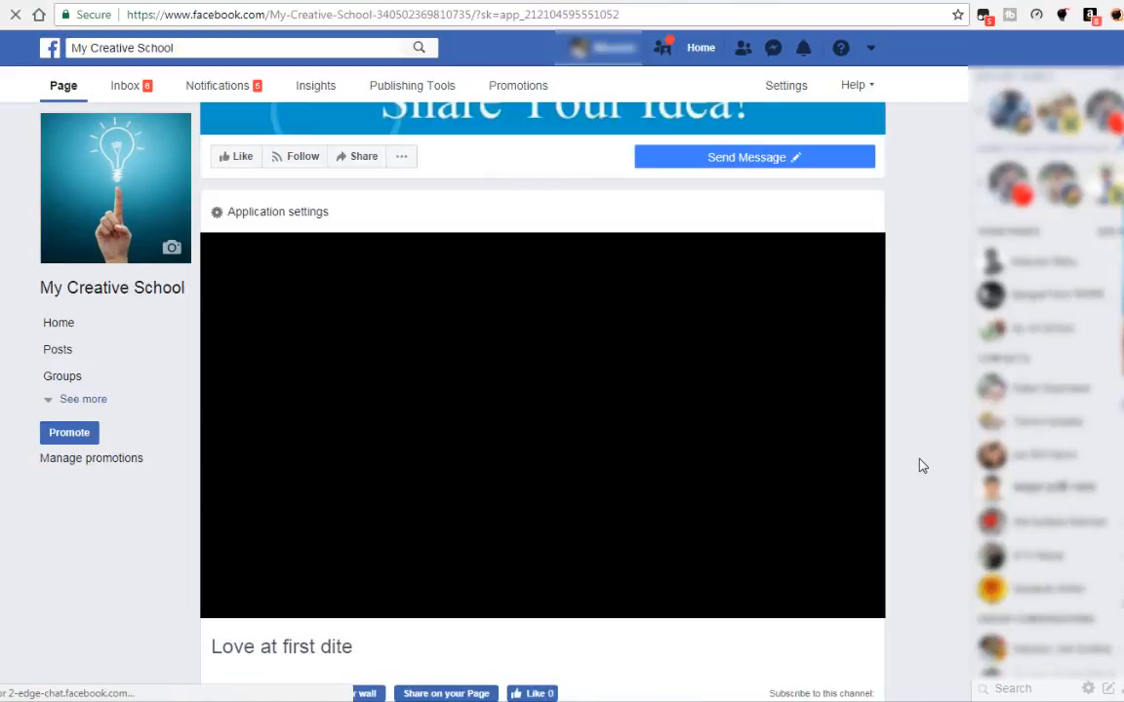
# Open the YouTube section from the page's expanded section list and look through the channel video shown there
pyautogui.hotkey('ctrl', 'Tab')
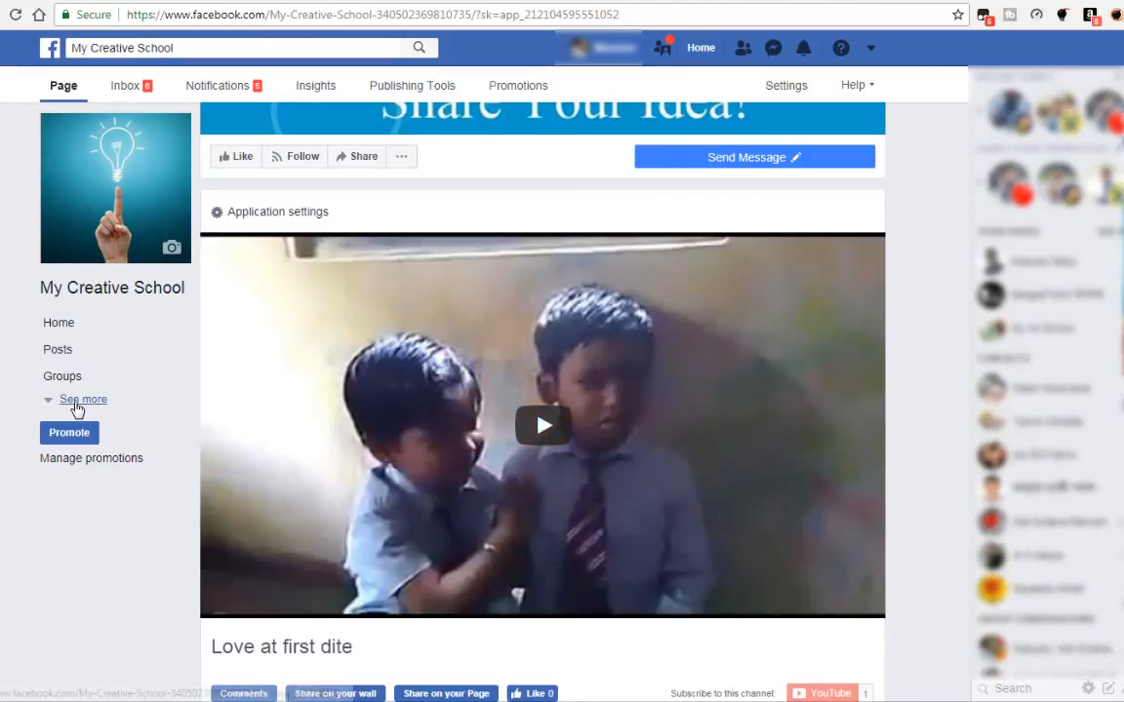
pyautogui.click(78, 401)
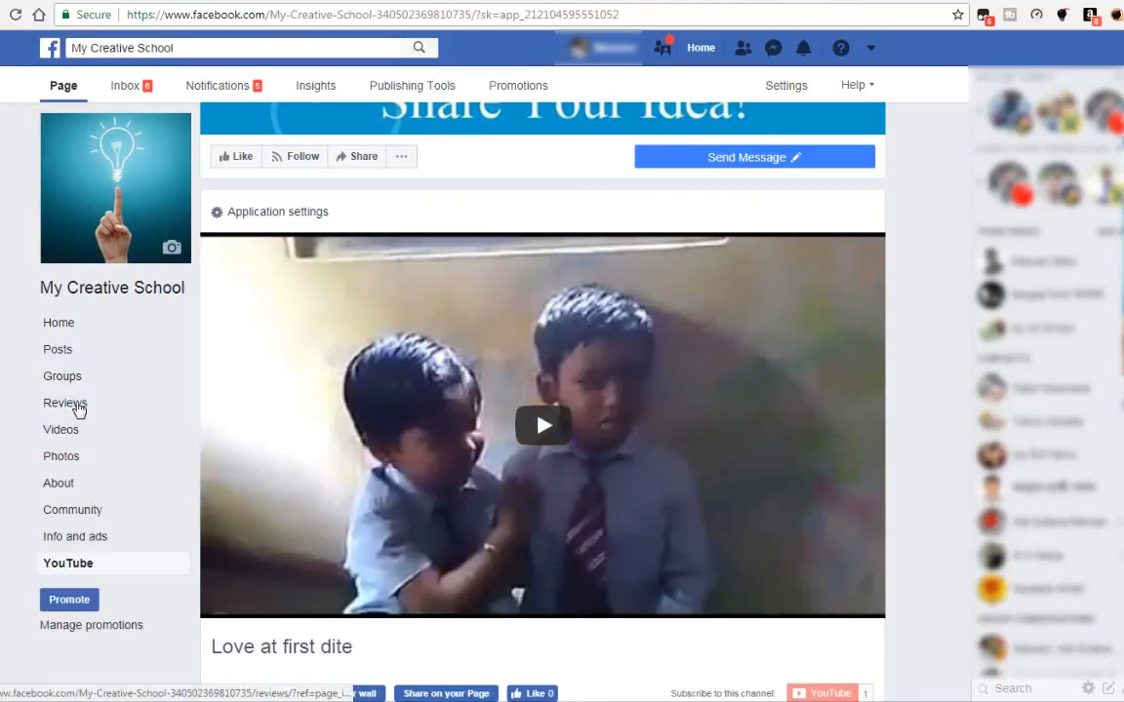
pyautogui.click(71, 572)
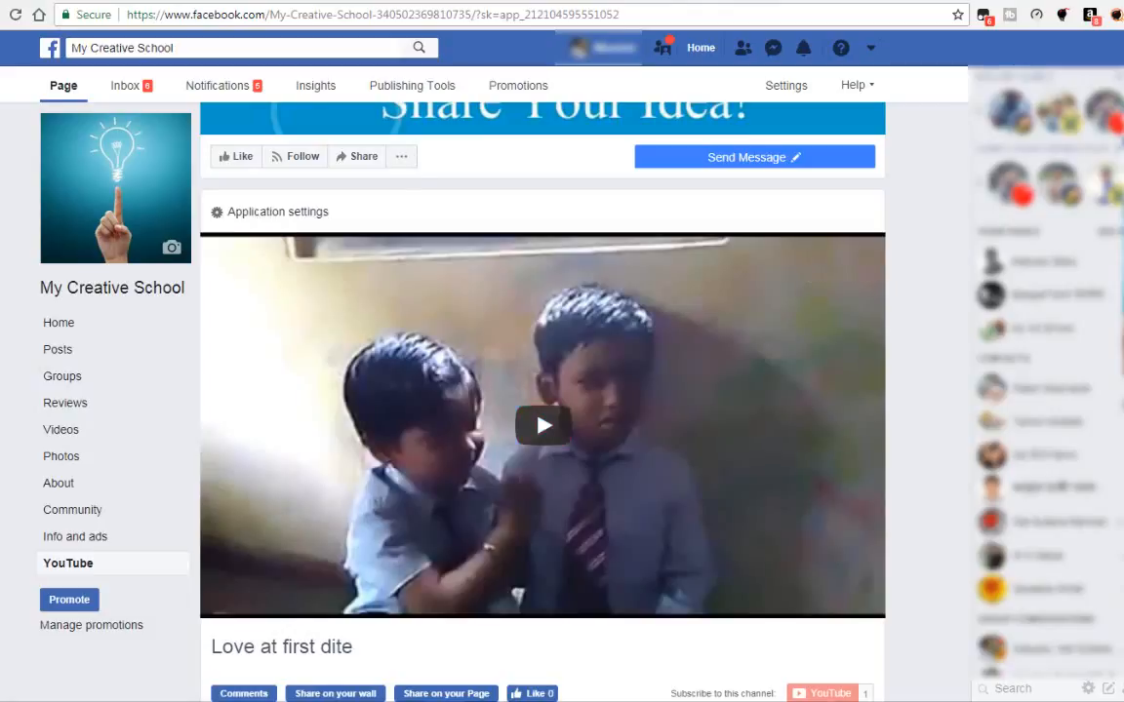
pyautogui.scroll(-3, 466, 469)
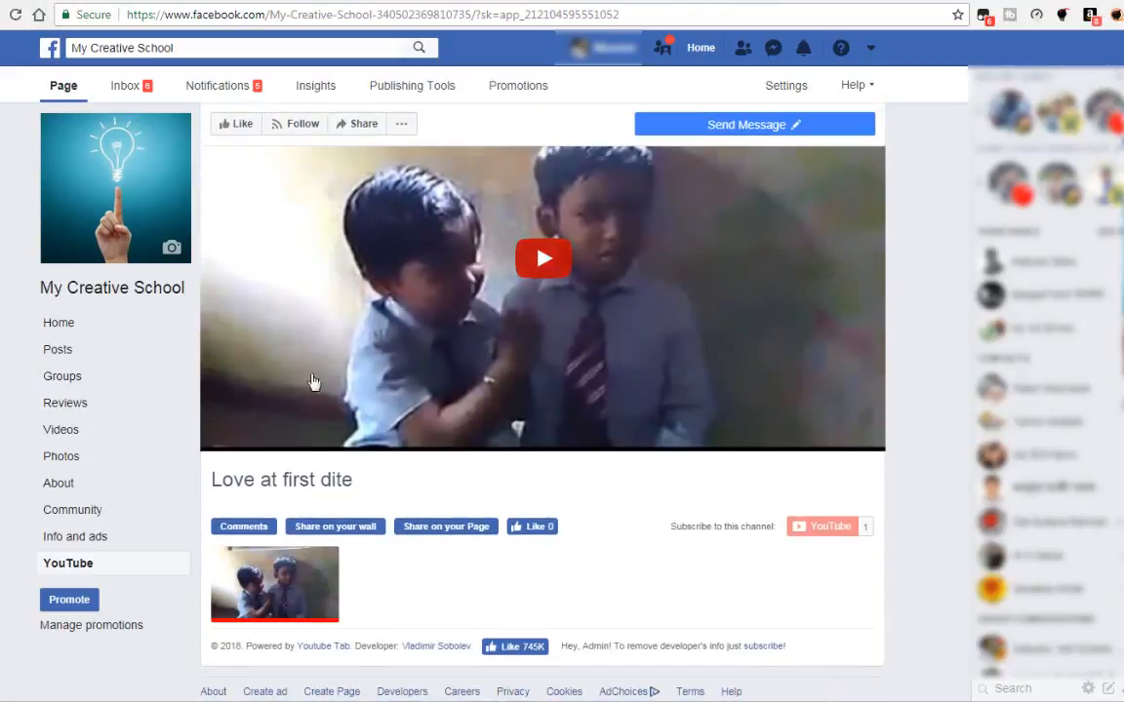